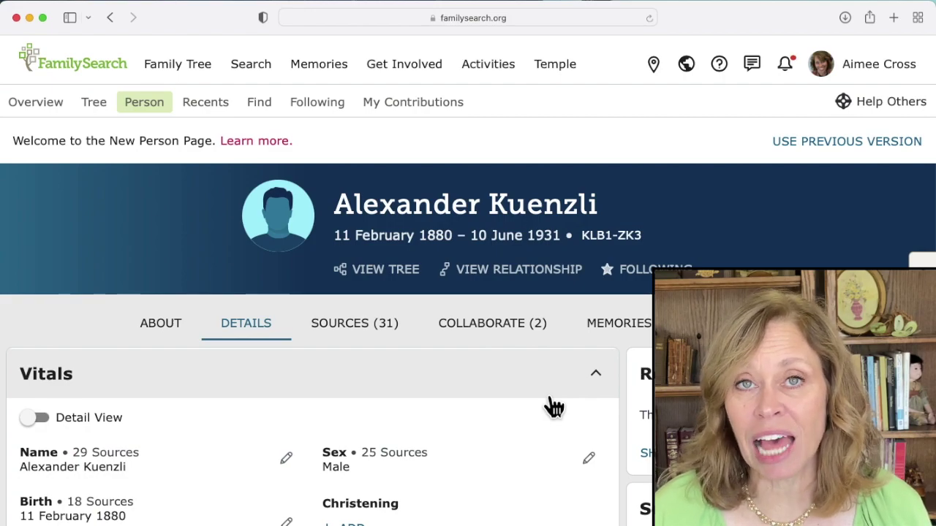
# Step: Open the deceased person's list of attached sources alongside the details page
pyautogui.scroll(-3, 554, 407)
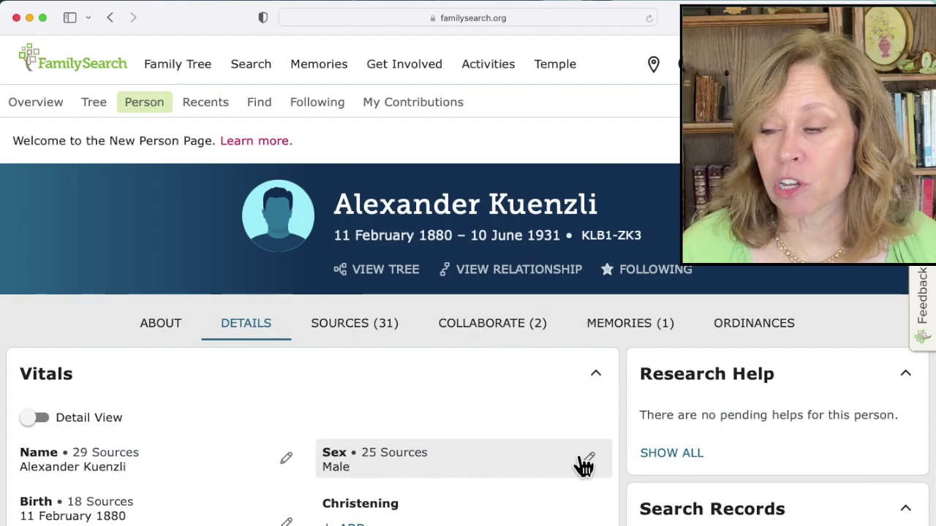
pyautogui.scroll(-5, 585, 466)
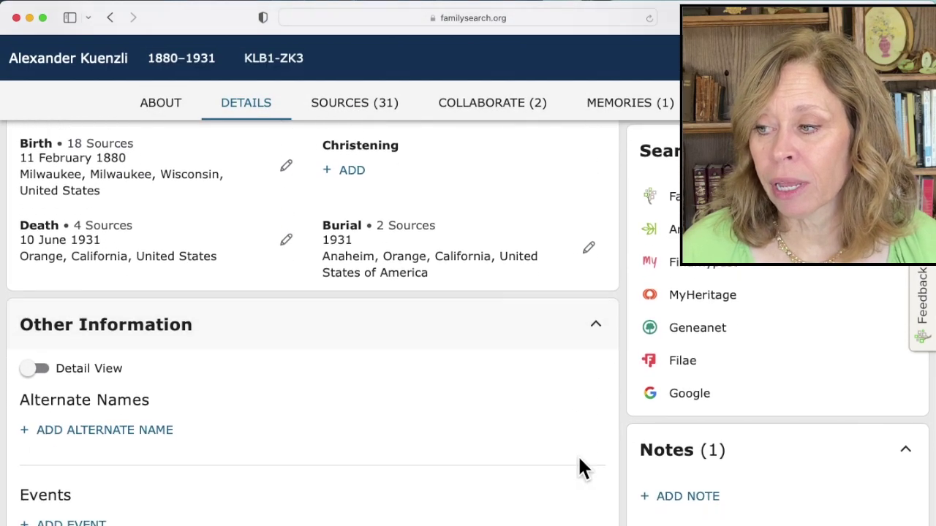
pyautogui.scroll(-8, 579, 459)
pyautogui.scroll(-8, 579, 466)
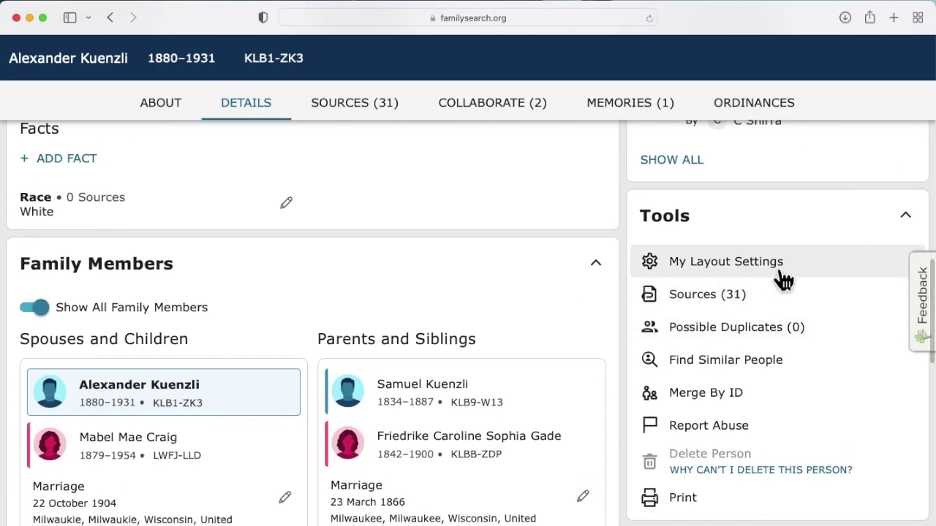
pyautogui.click(689, 302)
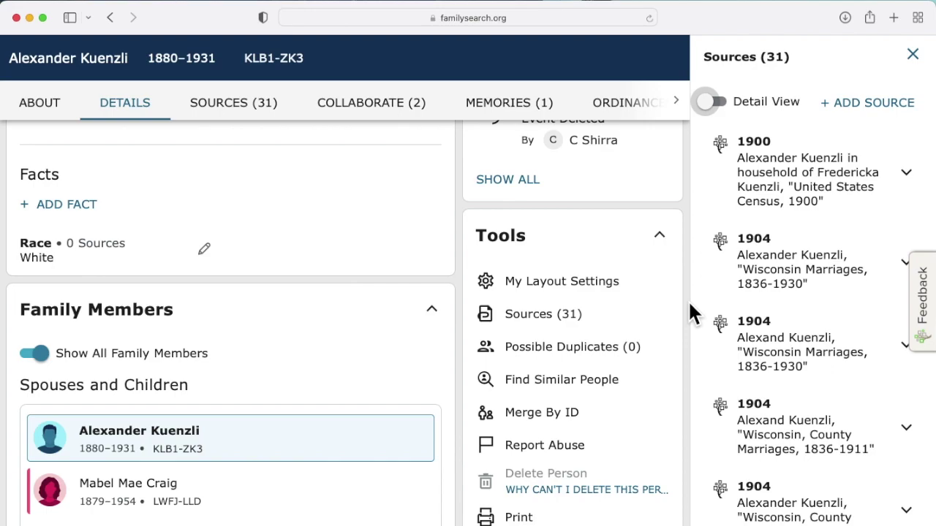
# Step: Expand the 1920 United States Census entry in the list of attached sources
pyautogui.scroll(-3, 747, 385)
pyautogui.scroll(-5, 747, 385)
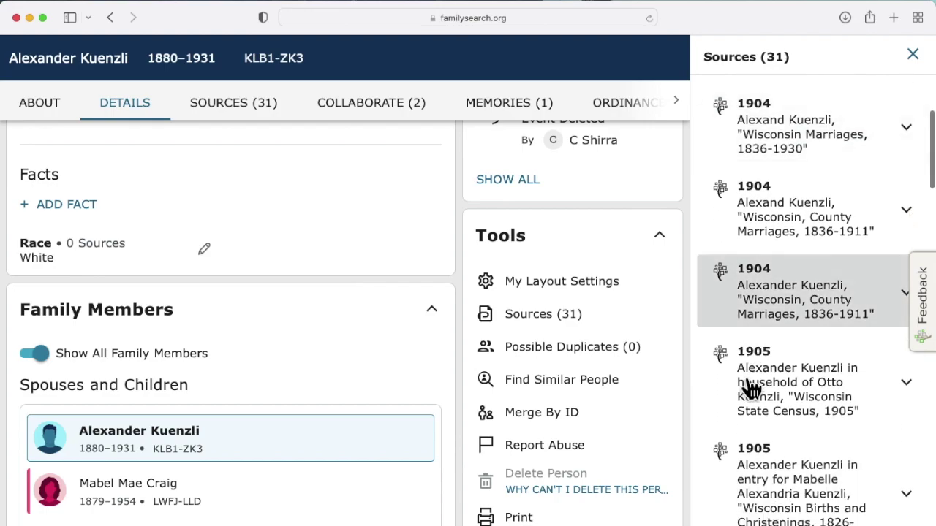
pyautogui.scroll(-8, 748, 386)
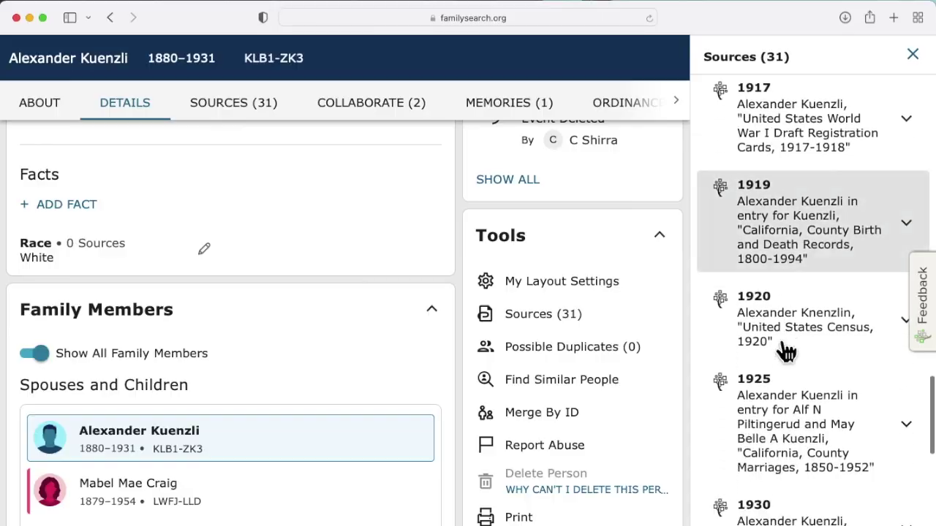
pyautogui.scroll(-3, 785, 351)
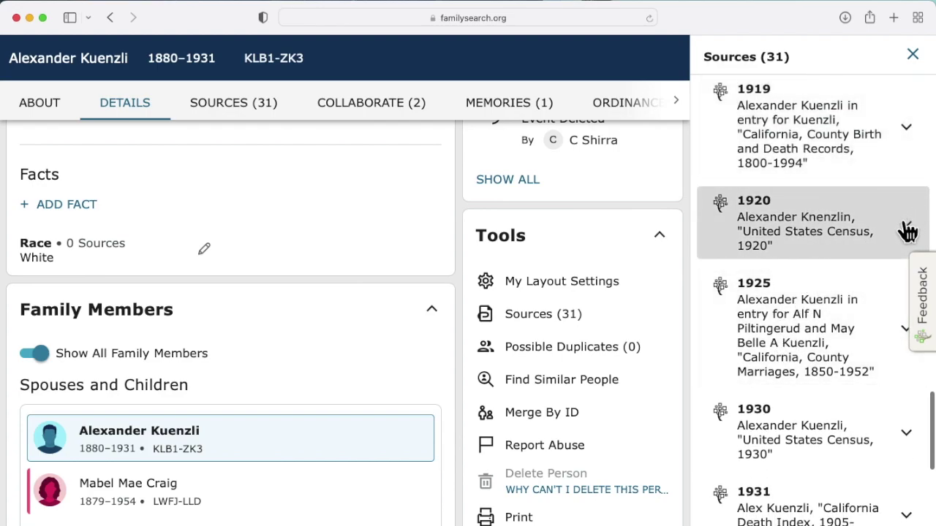
pyautogui.click(924, 208)
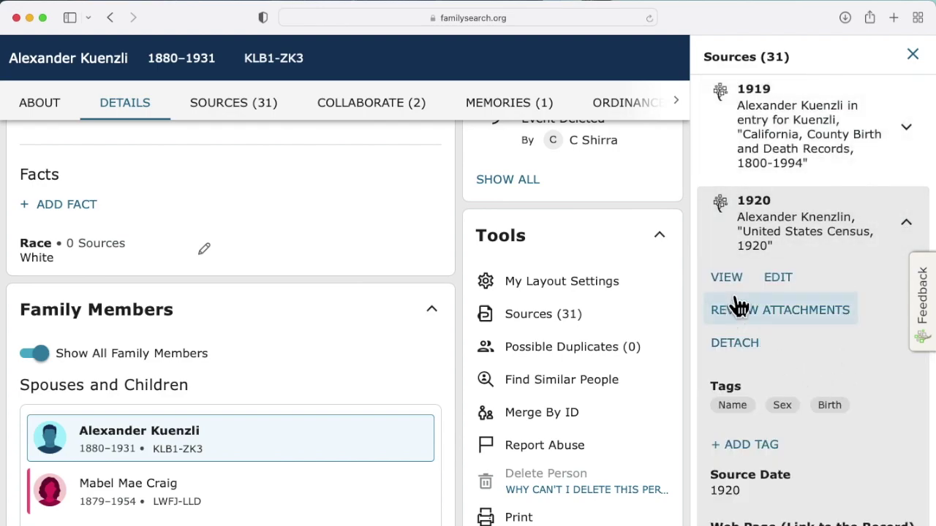
# Step: Check the tagging options for the 1920 census source without saving, and review its citation and the other sources
pyautogui.click(749, 447)
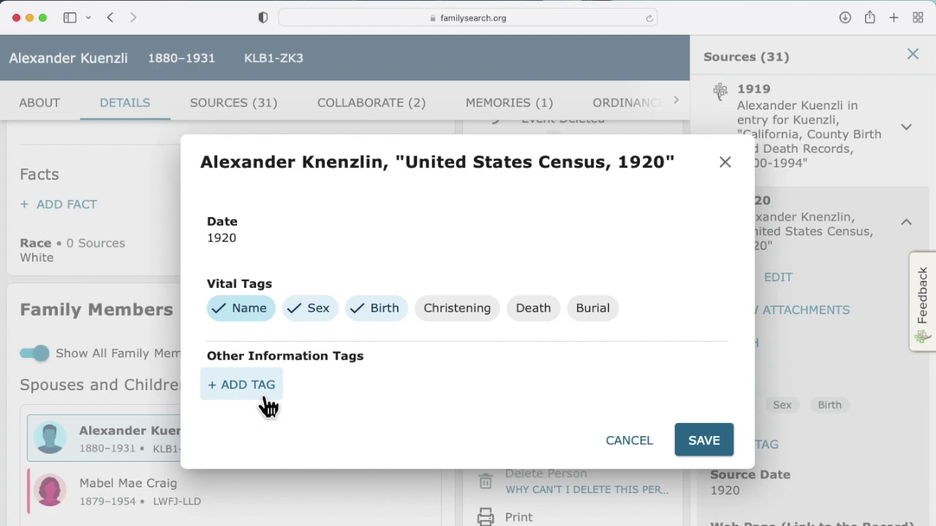
pyautogui.click(647, 444)
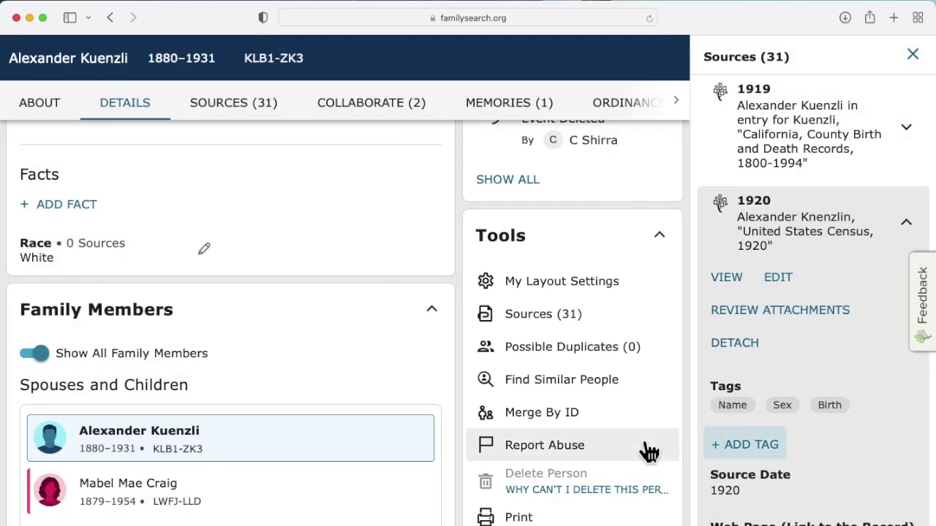
pyautogui.scroll(-5, 823, 467)
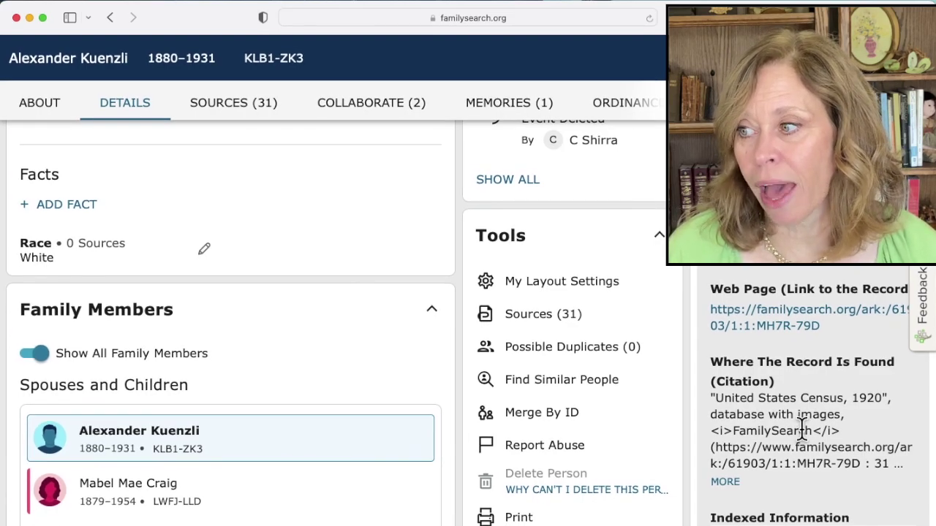
pyautogui.scroll(10, 802, 429)
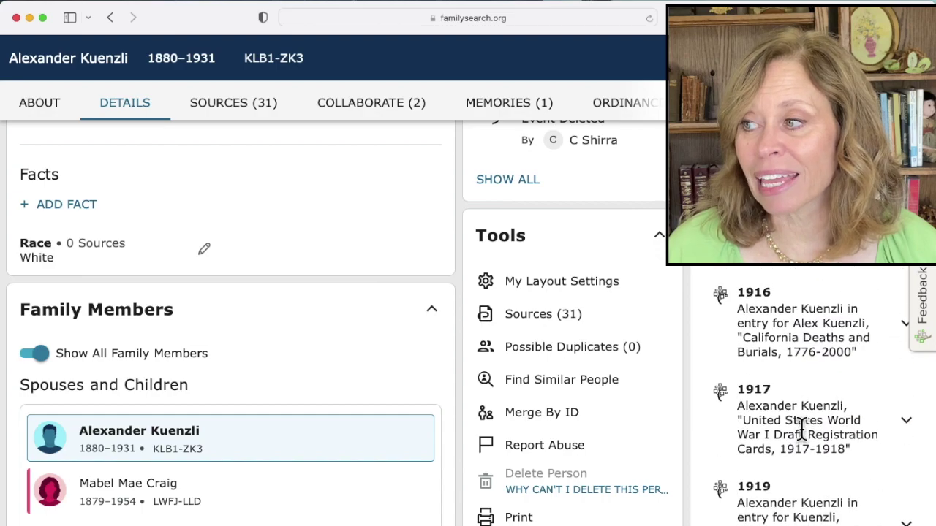
pyautogui.scroll(10, 802, 429)
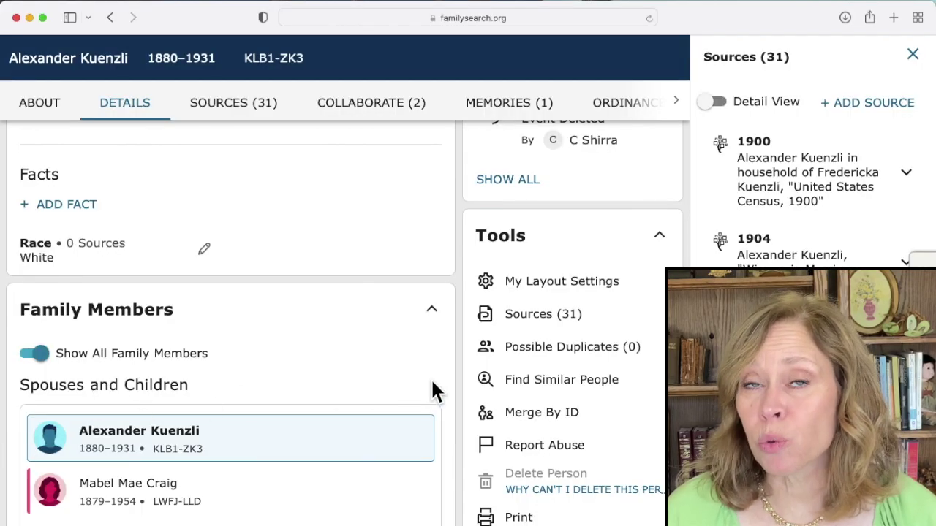
# Step: Open the layout settings for the person page and look over the Vitals and Other Information sections alongside them
pyautogui.click(545, 284)
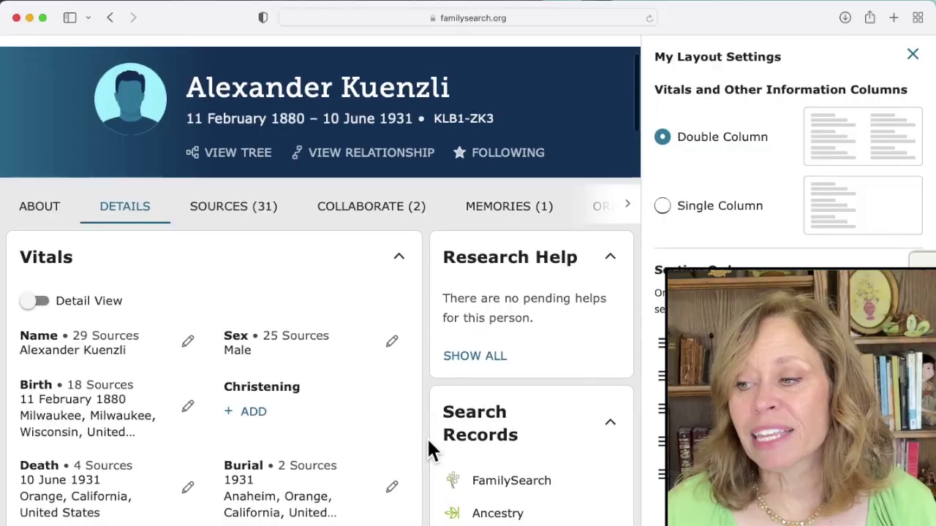
pyautogui.scroll(-3, 429, 439)
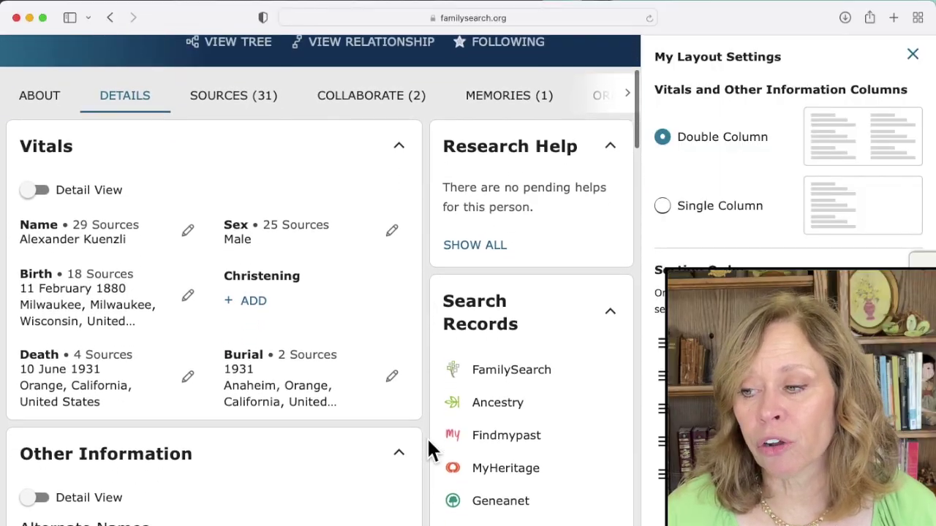
pyautogui.scroll(-10, 426, 437)
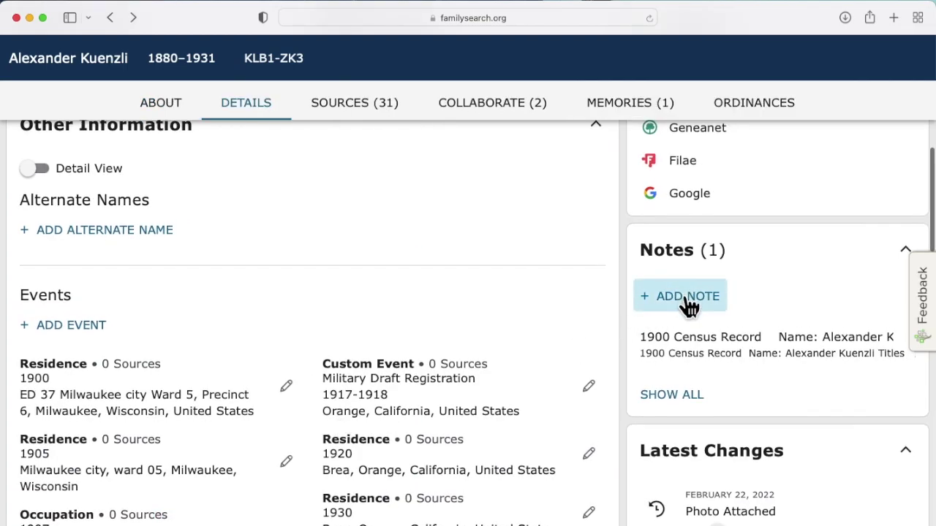
# Step: Start a new note on the person's page and mark it as an alert note
pyautogui.click(685, 299)
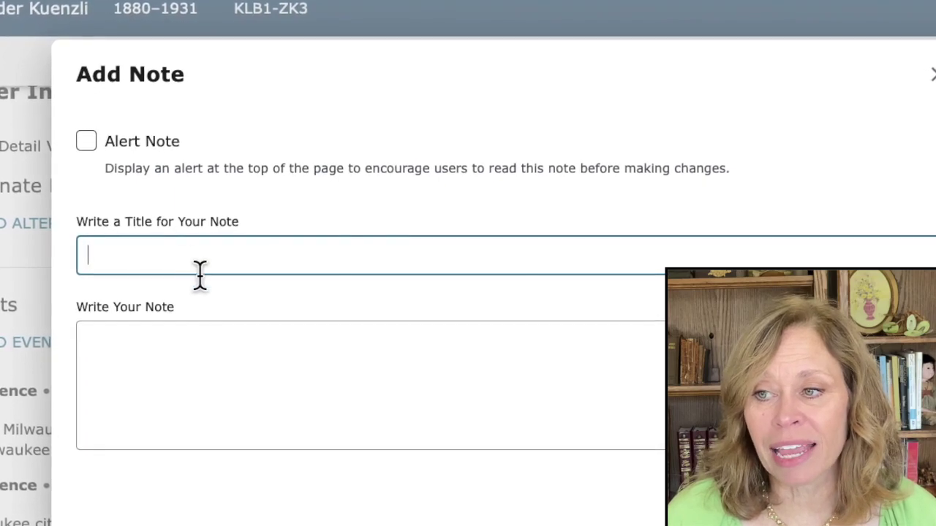
pyautogui.click(85, 140)
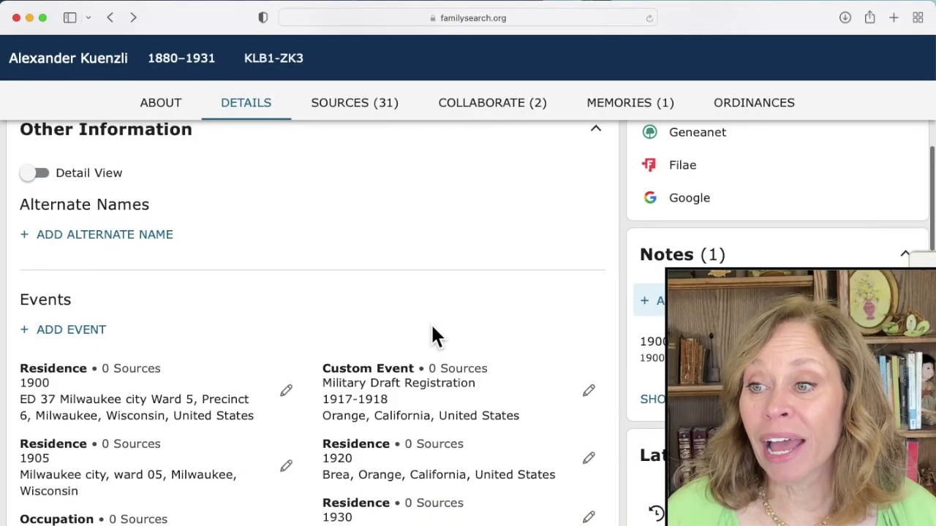
# Step: Review the person's events, facts and family members on the details page
pyautogui.scroll(1, 432, 331)
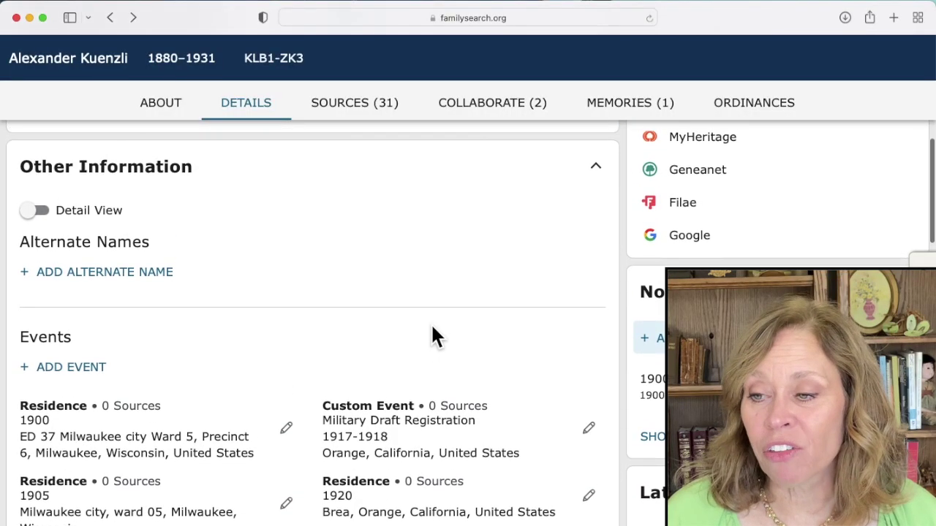
pyautogui.scroll(-5, 432, 331)
pyautogui.scroll(-5, 432, 329)
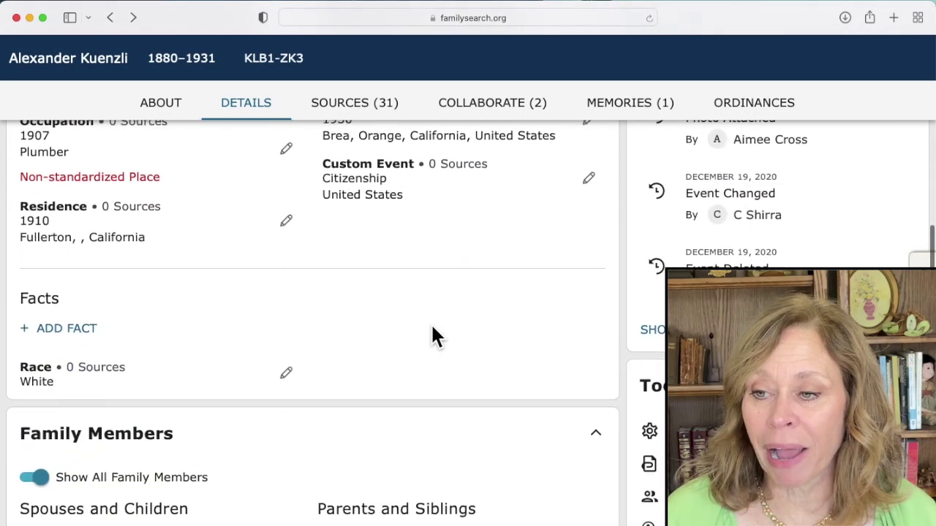
pyautogui.scroll(-13, 433, 329)
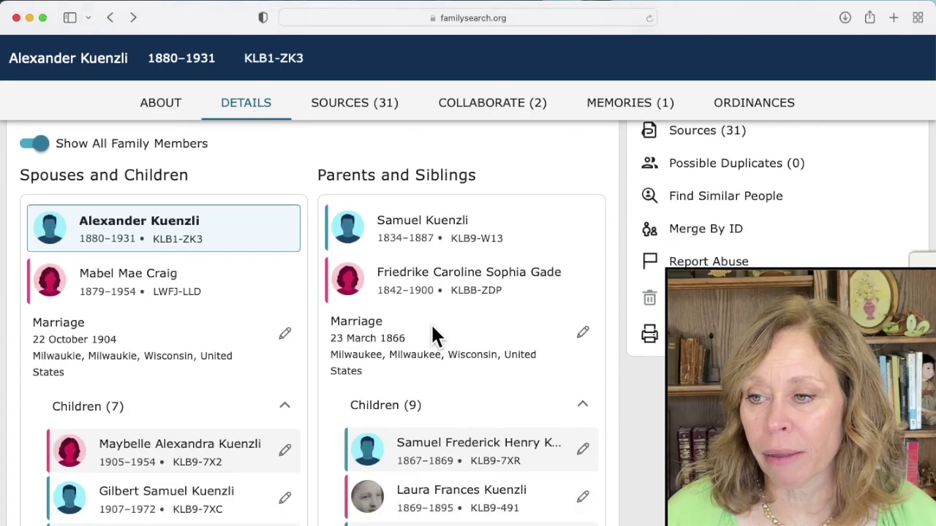
pyautogui.scroll(-5, 435, 332)
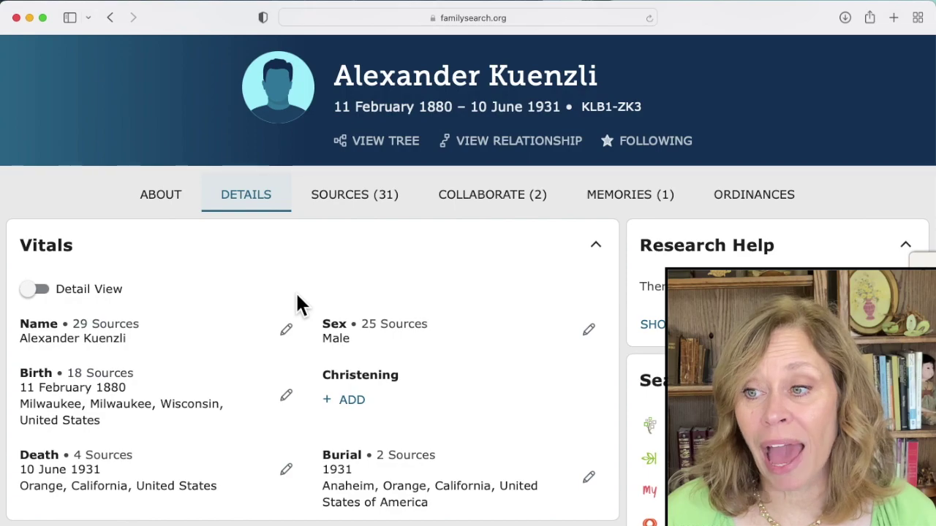
# Step: Show the About overview and examine the brief life history, photos, parents, siblings, spouse and children
pyautogui.click(162, 199)
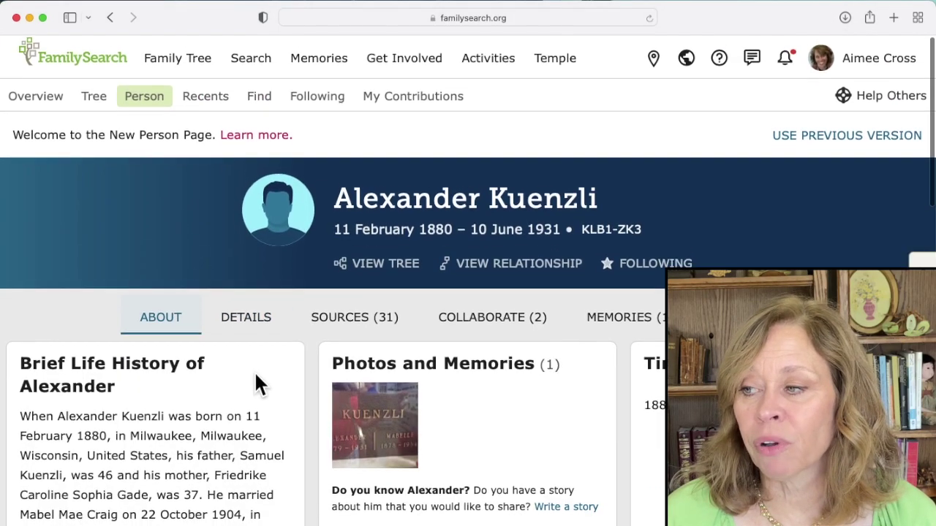
pyautogui.scroll(-3, 257, 381)
pyautogui.scroll(-2, 255, 376)
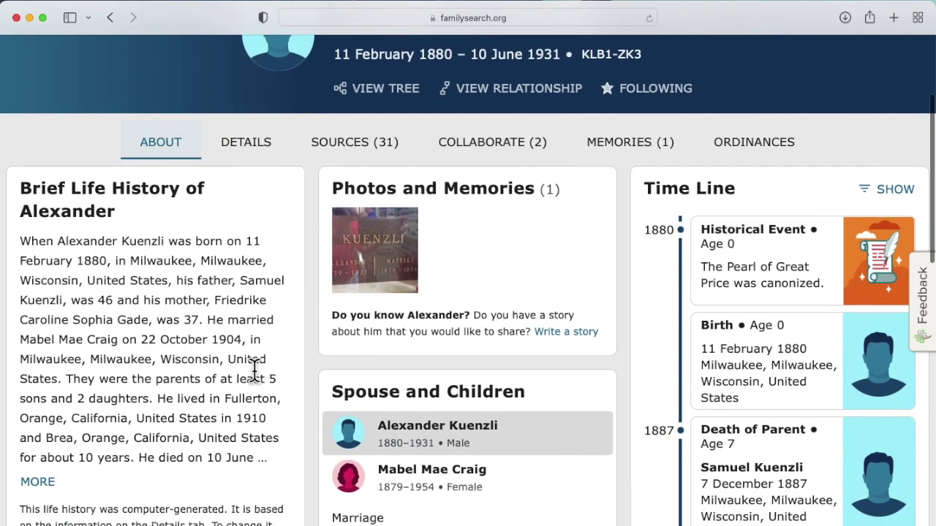
pyautogui.scroll(-1, 254, 371)
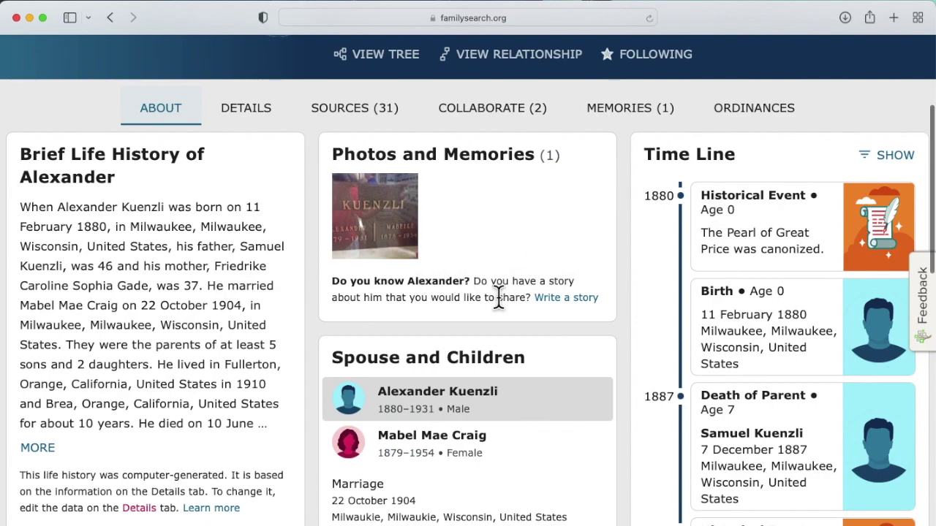
pyautogui.scroll(-10, 499, 296)
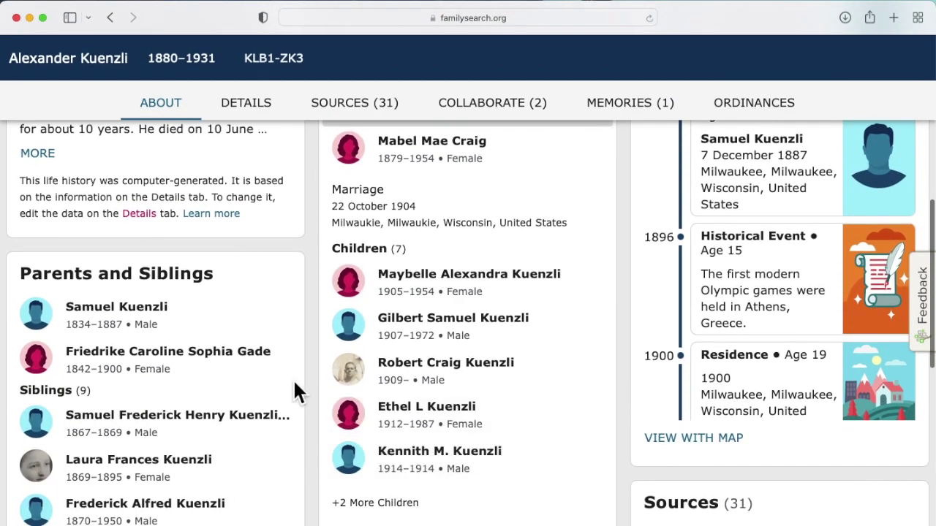
pyautogui.scroll(12, 530, 368)
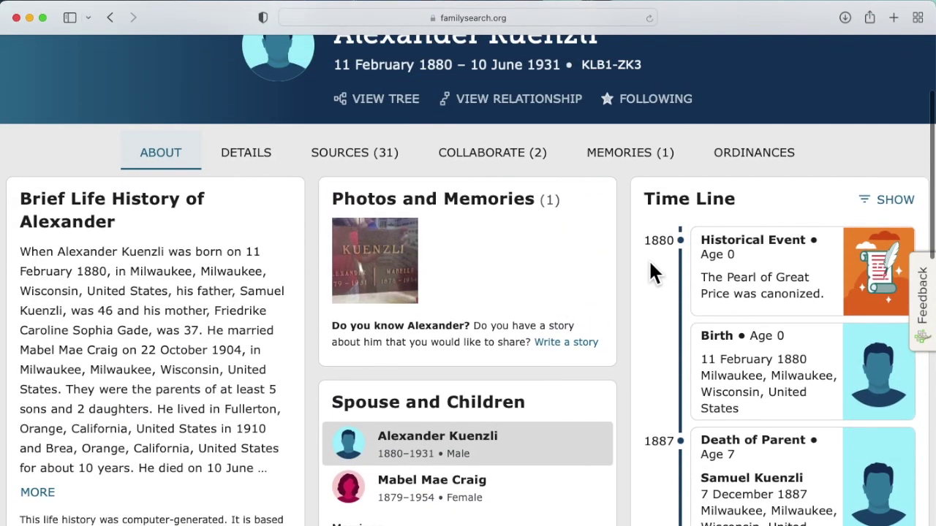
# Step: Open the map view of the person's time line
pyautogui.scroll(-10, 552, 464)
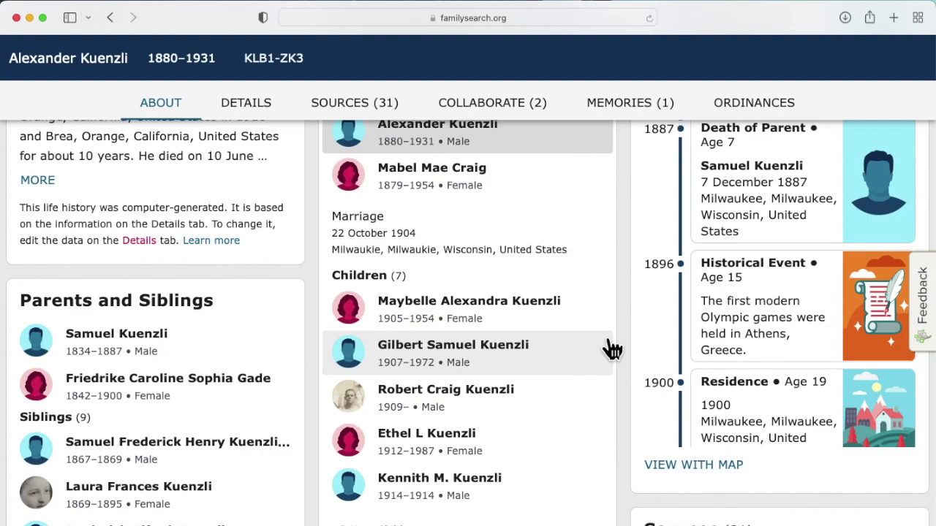
pyautogui.click(678, 472)
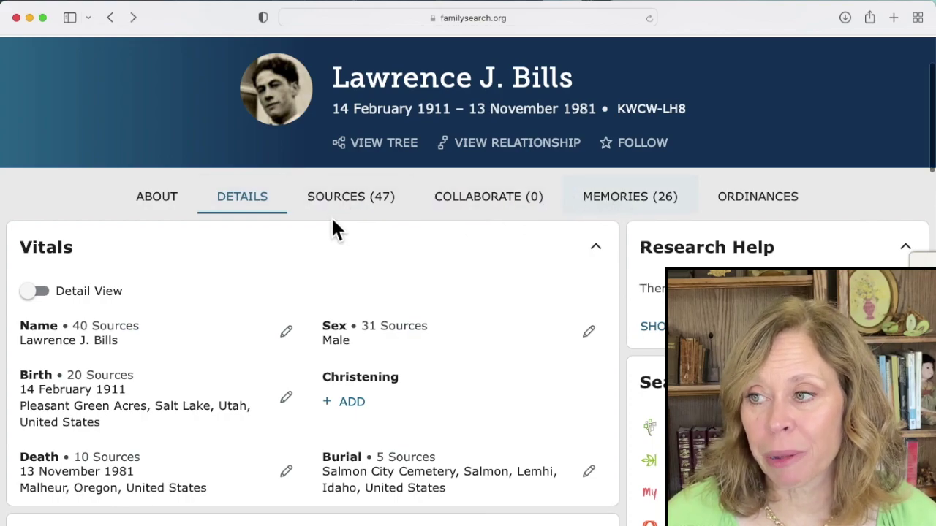
# Step: Open the memories of the person who died in 1981 and browse the photos, documents and stories
pyautogui.click(631, 205)
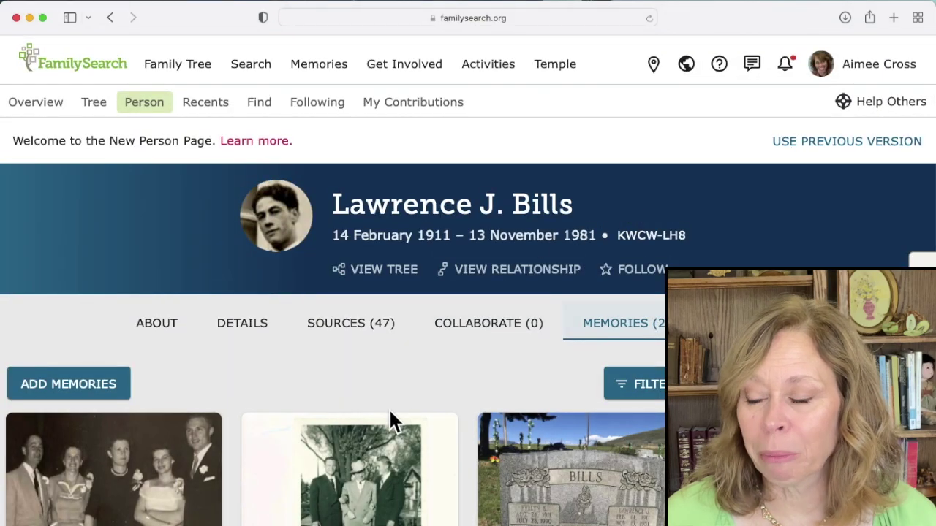
pyautogui.scroll(-3, 388, 417)
pyautogui.scroll(-2, 390, 410)
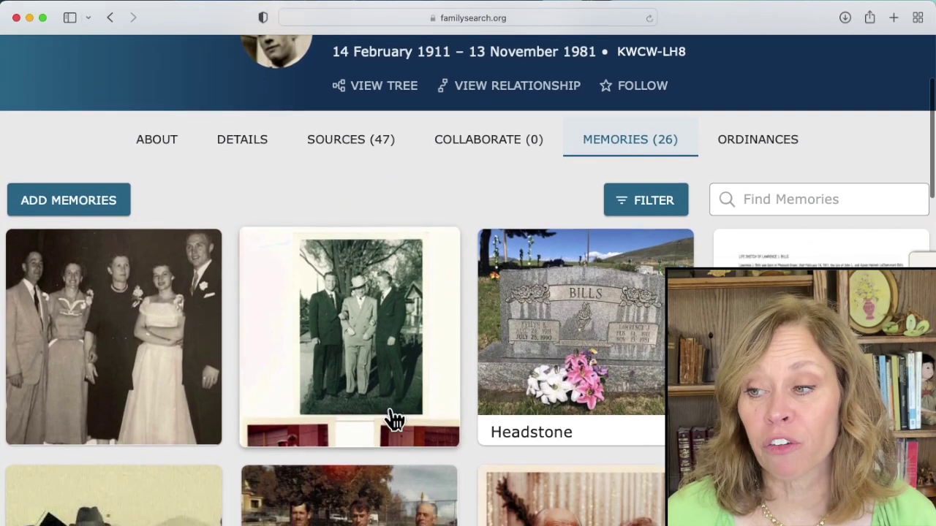
pyautogui.scroll(-5, 395, 420)
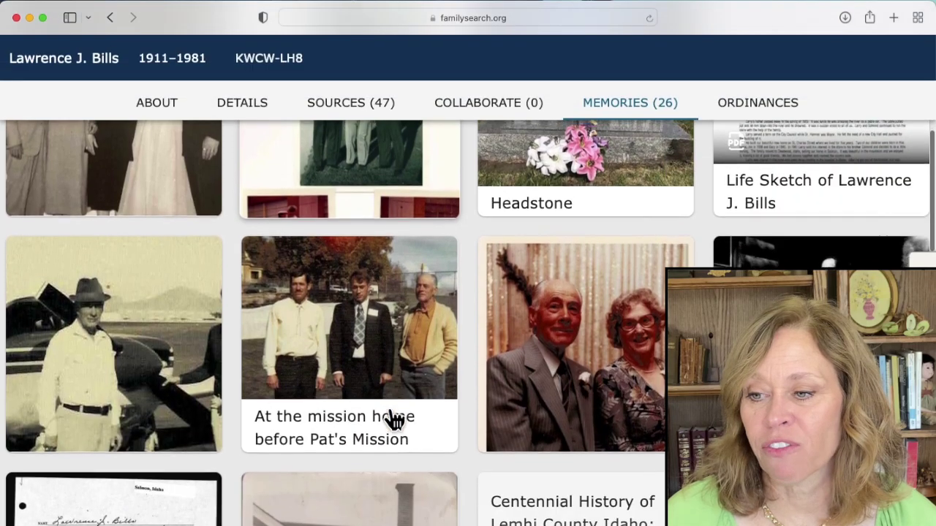
pyautogui.scroll(-4, 395, 420)
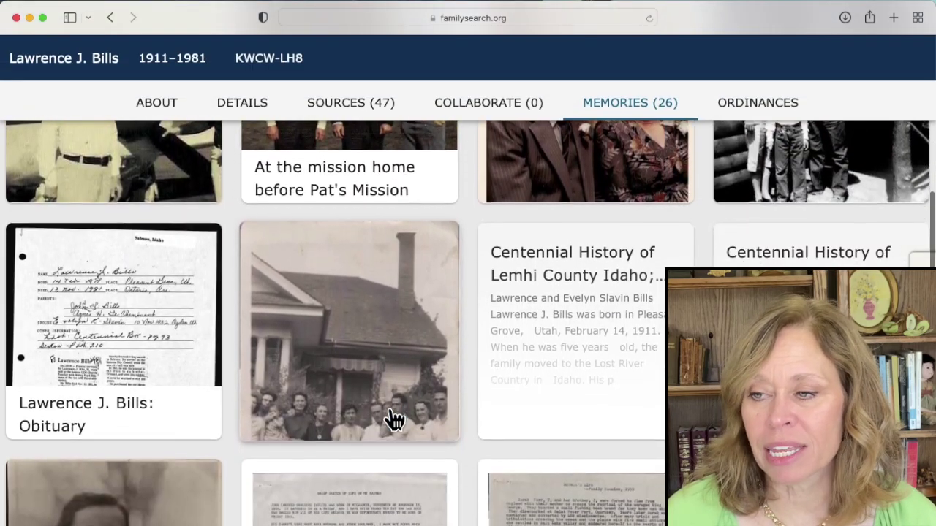
pyautogui.scroll(-4, 394, 420)
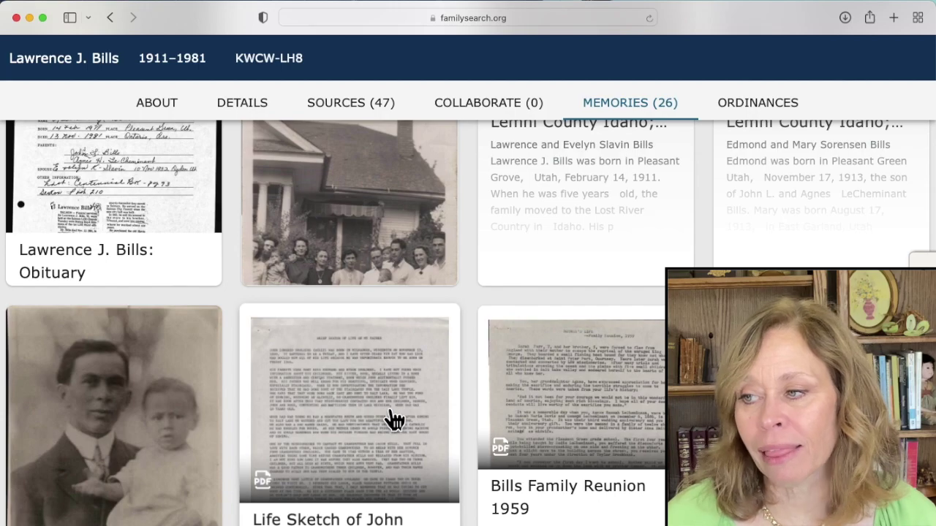
pyautogui.scroll(4, 393, 418)
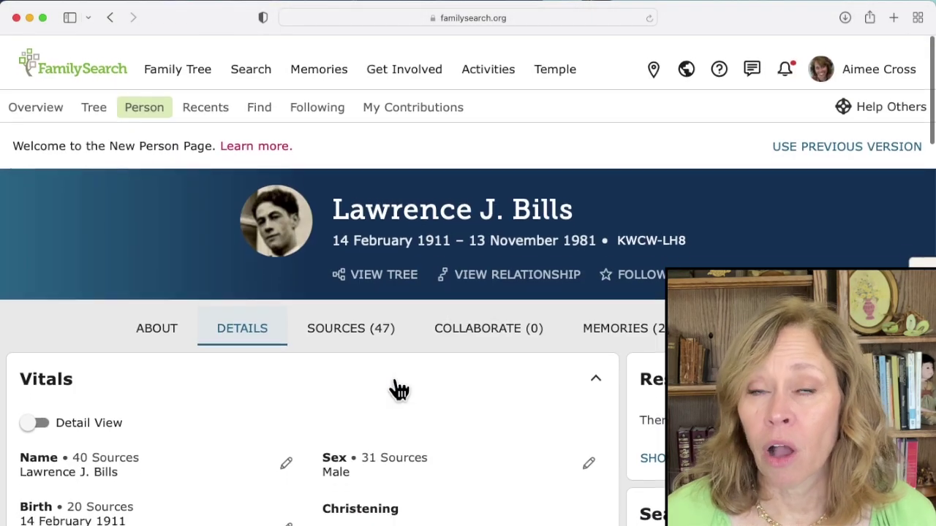
# Step: Turn the detail view of the Other Information section on to check the change details, and turn it off again
pyautogui.scroll(-2, 395, 388)
pyautogui.scroll(-2, 398, 389)
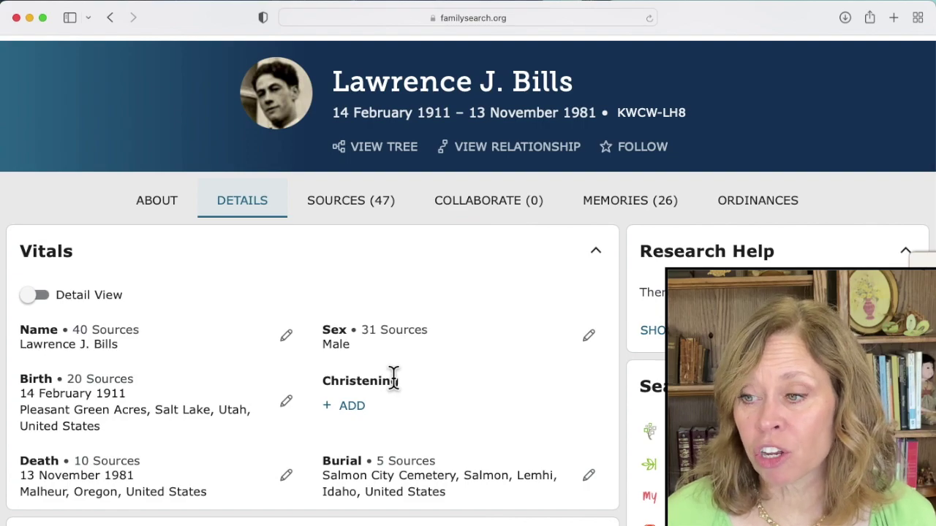
pyautogui.scroll(-9, 394, 378)
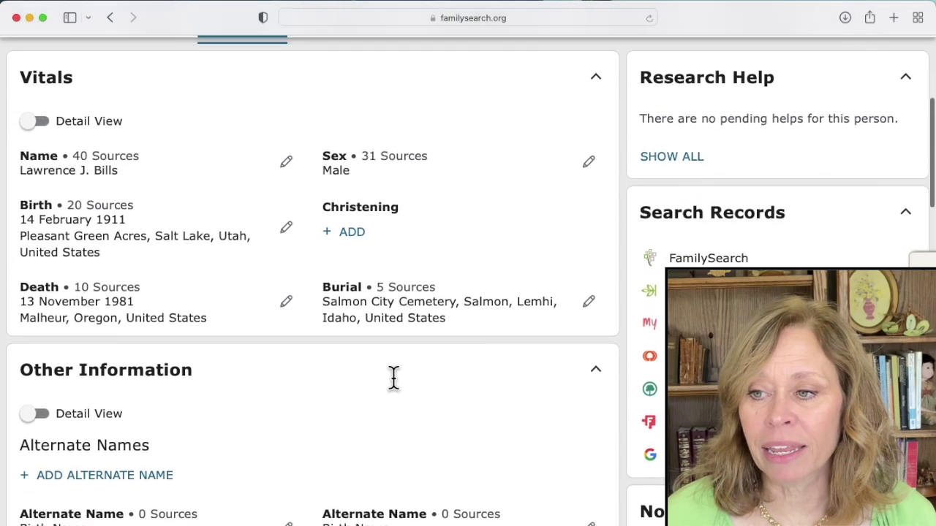
pyautogui.click(51, 281)
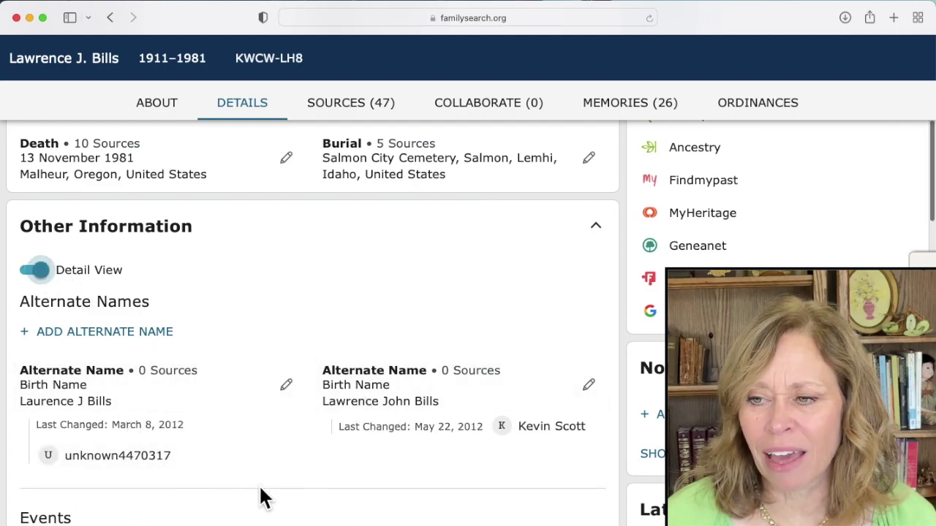
pyautogui.scroll(-1, 261, 488)
pyautogui.click(35, 273)
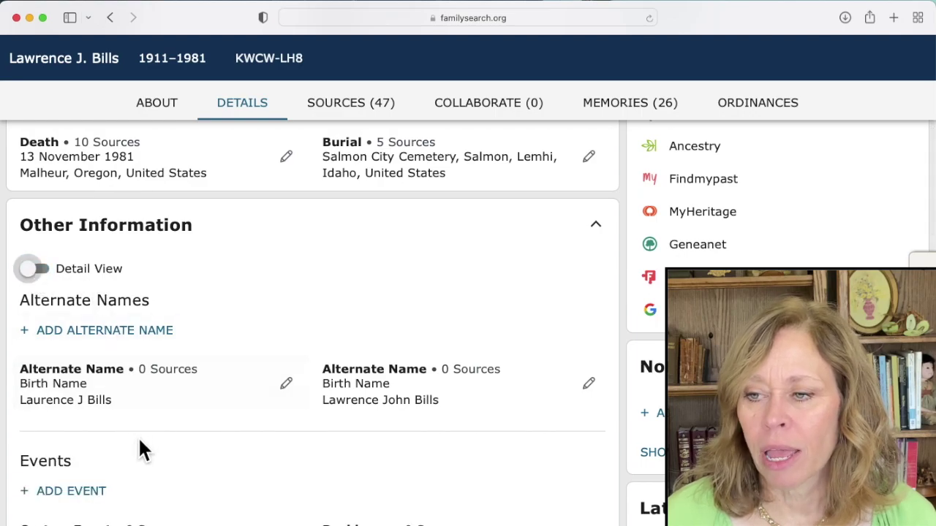
# Step: Review the alternate names, events and facts in the Other Information section and return to the vitals
pyautogui.scroll(-1, 139, 439)
pyautogui.scroll(-3, 138, 450)
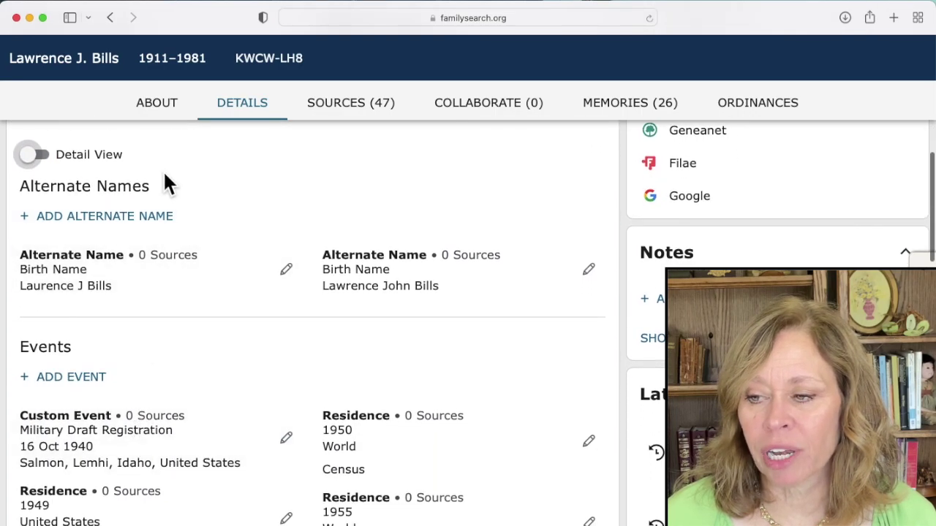
pyautogui.scroll(-10, 190, 439)
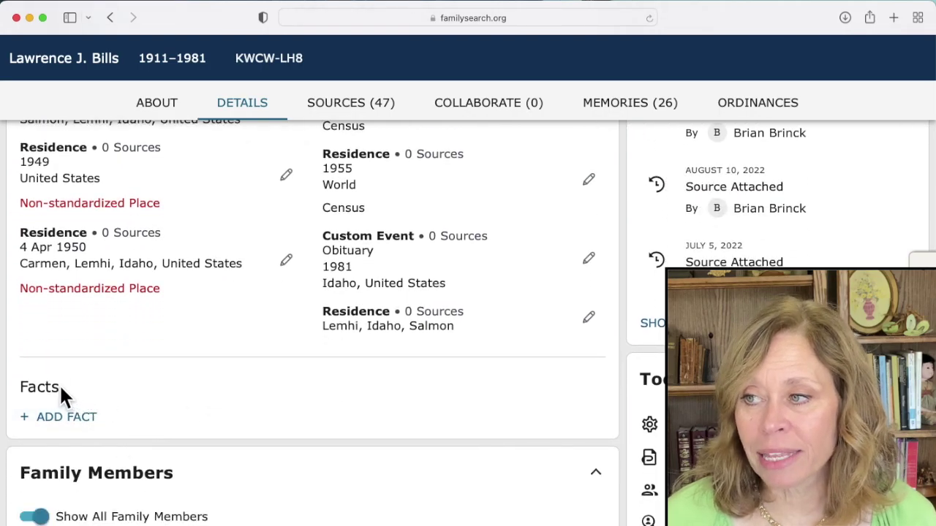
pyautogui.scroll(20, 138, 387)
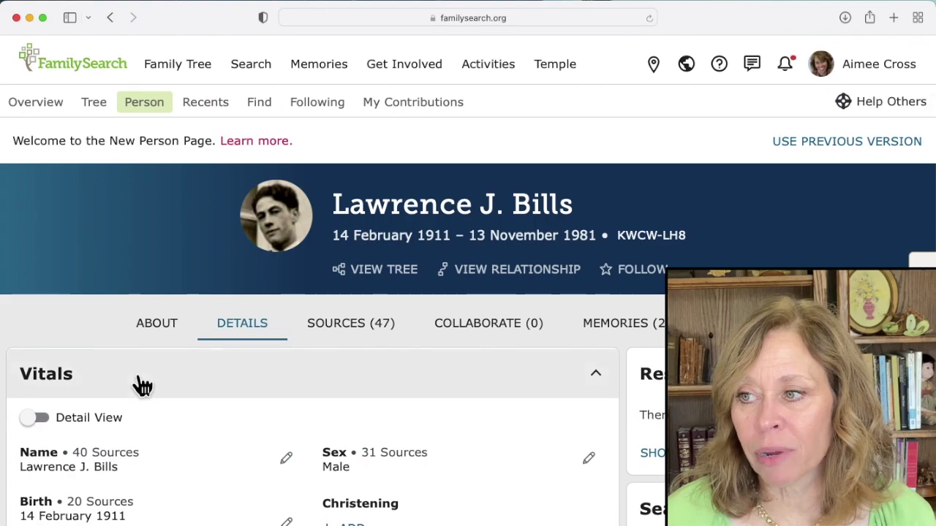
# Step: Show all research helps for the person who died in 1917 and examine the data problems, record hints and research suggestions
pyautogui.scroll(-3, 138, 385)
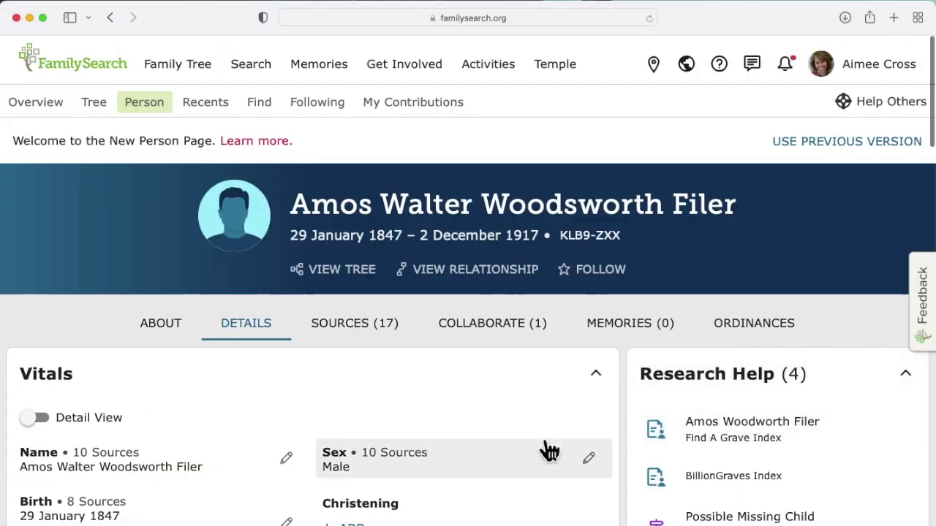
pyautogui.scroll(-2, 548, 446)
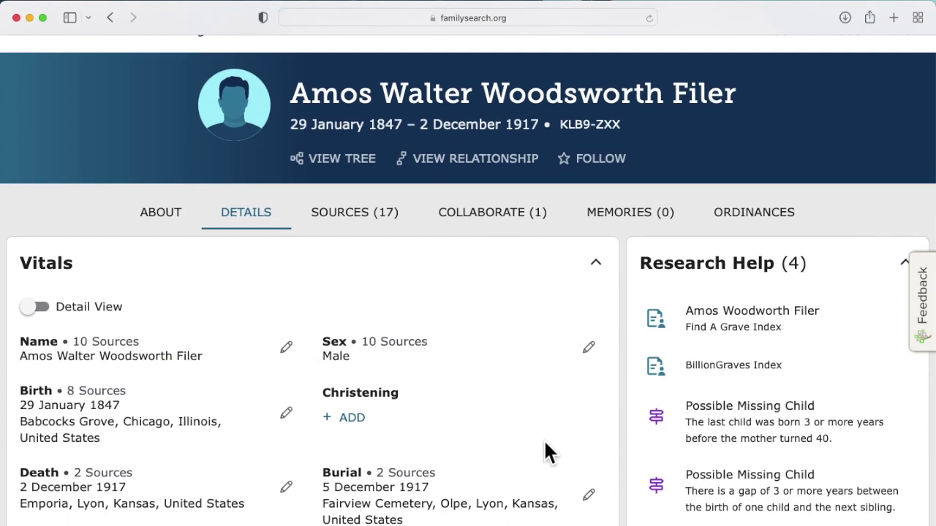
pyautogui.scroll(-1, 545, 443)
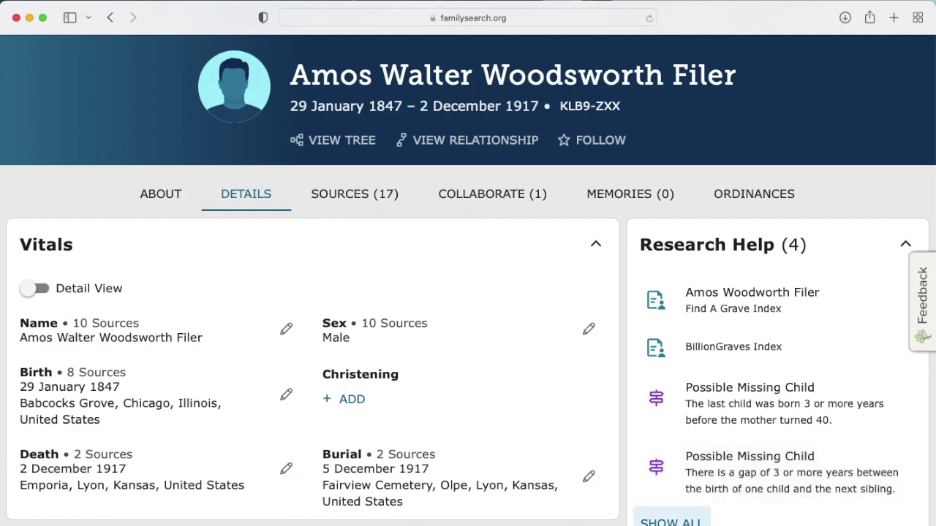
pyautogui.click(641, 520)
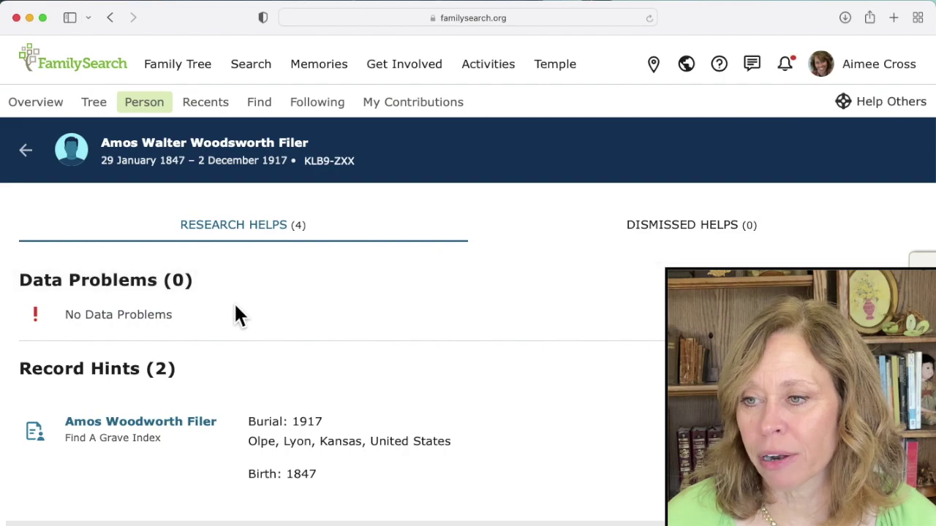
pyautogui.scroll(-5, 234, 313)
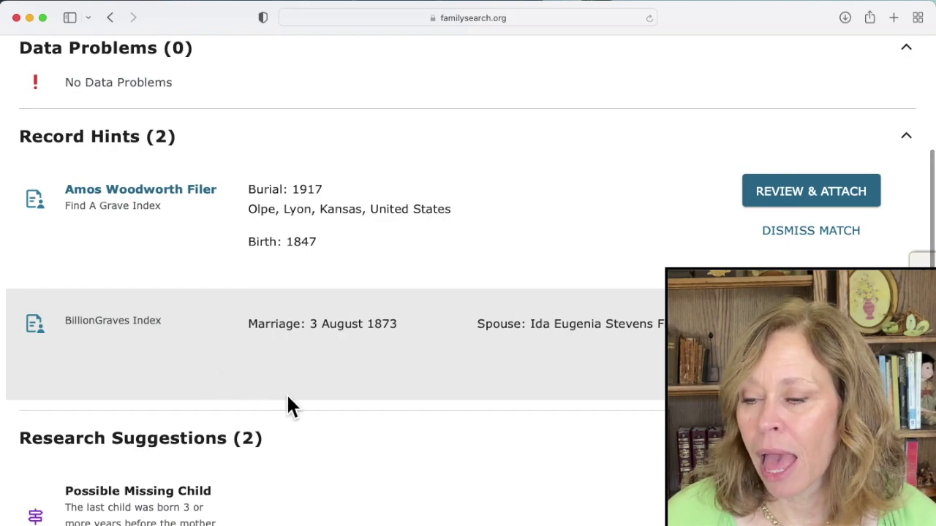
pyautogui.scroll(-4, 288, 401)
pyautogui.scroll(-1, 287, 399)
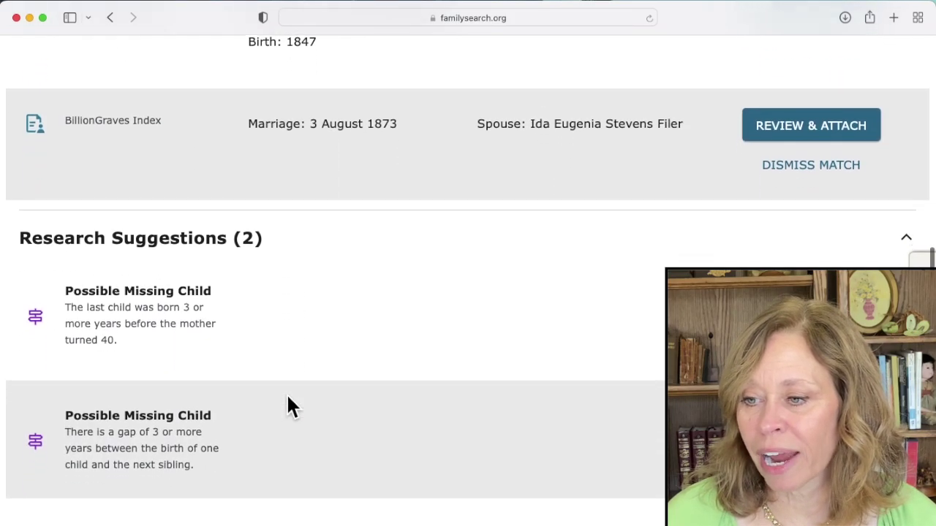